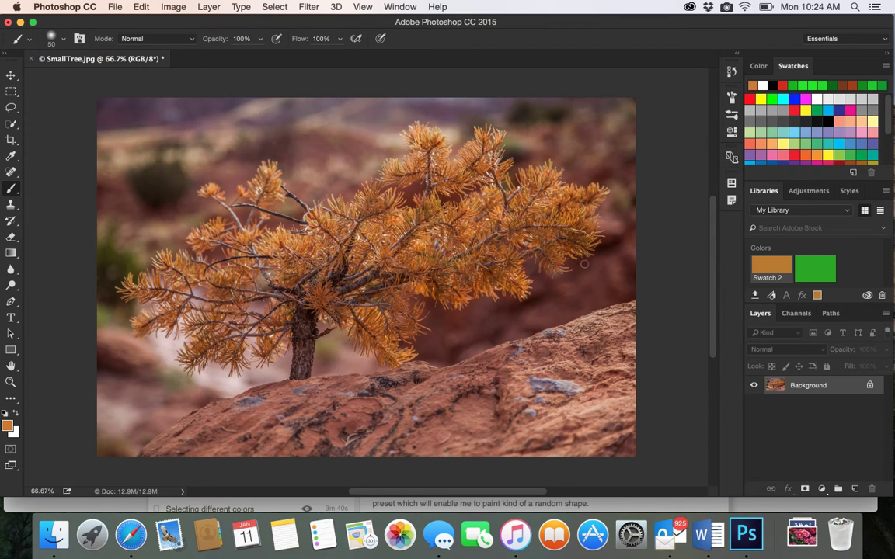
# Unlock the SmallTree.jpg Background so it becomes the editable Layer 0
pyautogui.click(871, 387)
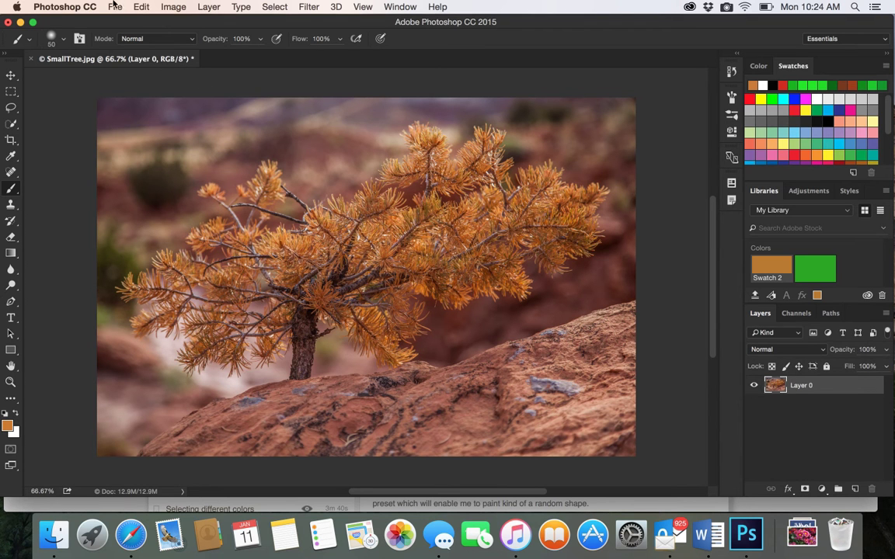
pyautogui.click(141, 7)
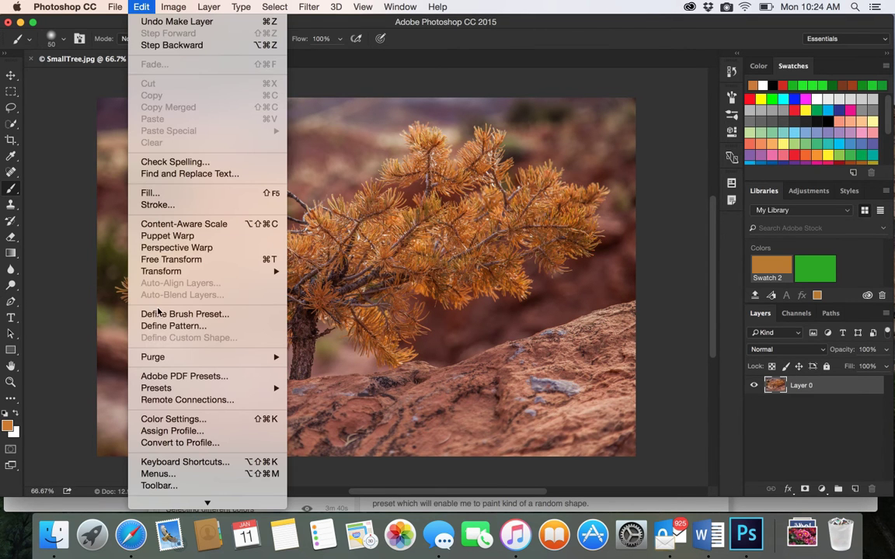
# Free Transform Layer 0 down to about 88%, leaving a white margin around the tree
pyautogui.click(183, 261)
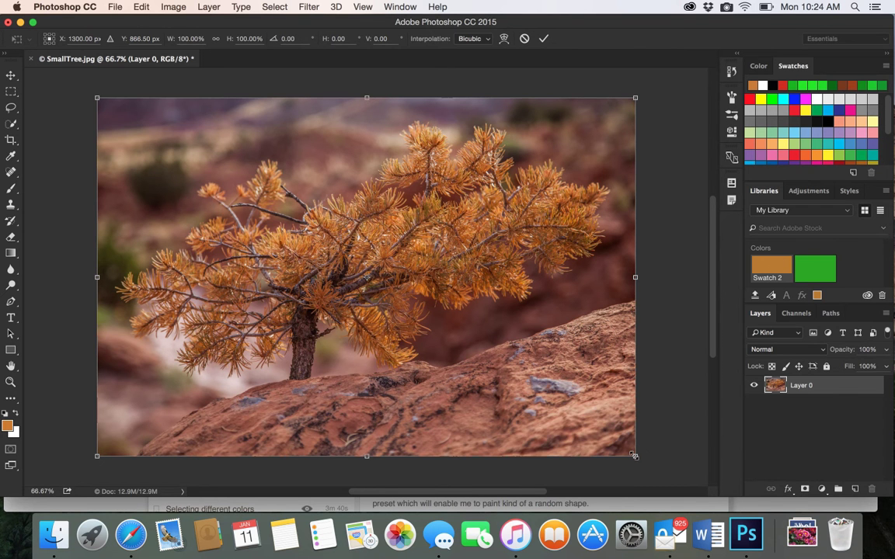
pyautogui.moveTo(631, 452); pyautogui.dragTo(602, 433)
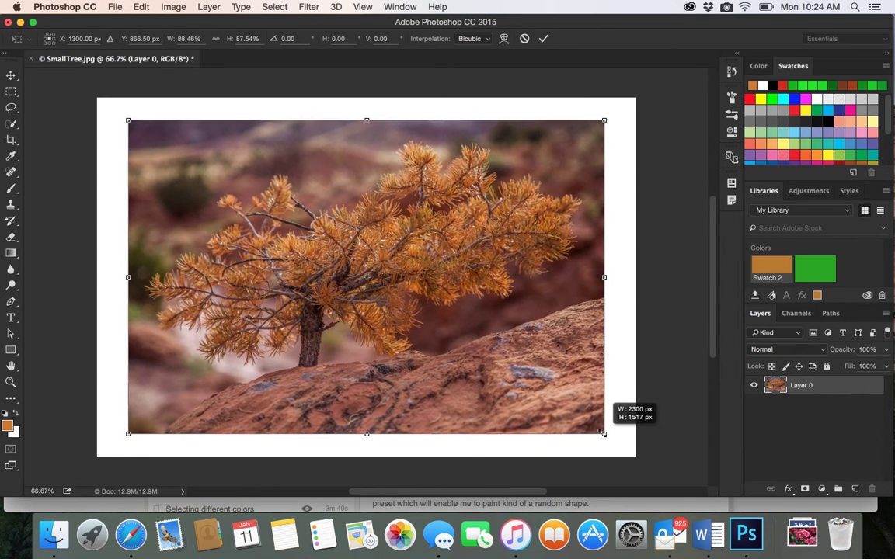
pyautogui.click(544, 38)
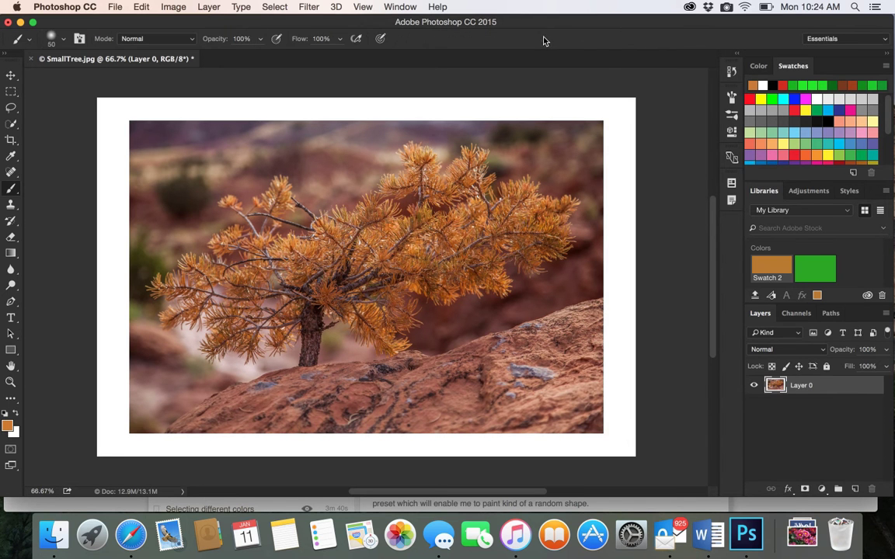
# Add a drop shadow to the photo with 53 px distance and 60% opacity
pyautogui.click(788, 489)
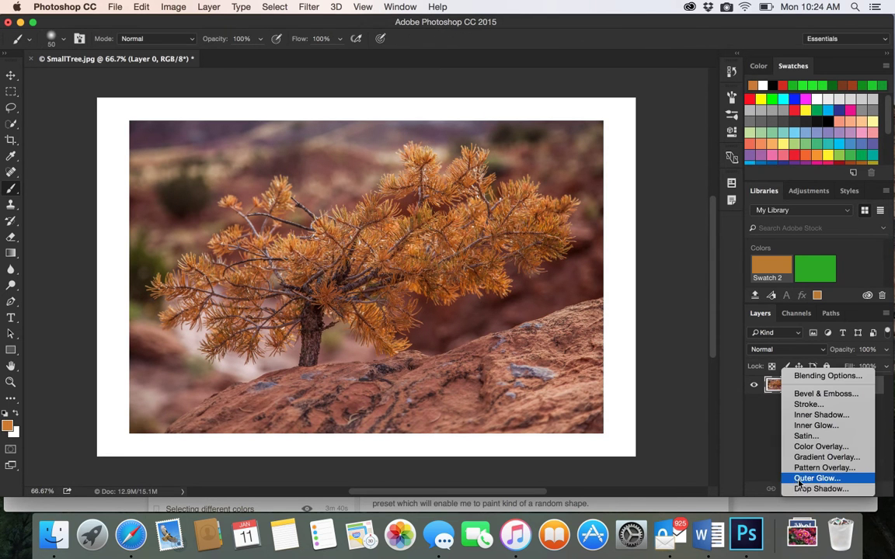
pyautogui.click(805, 488)
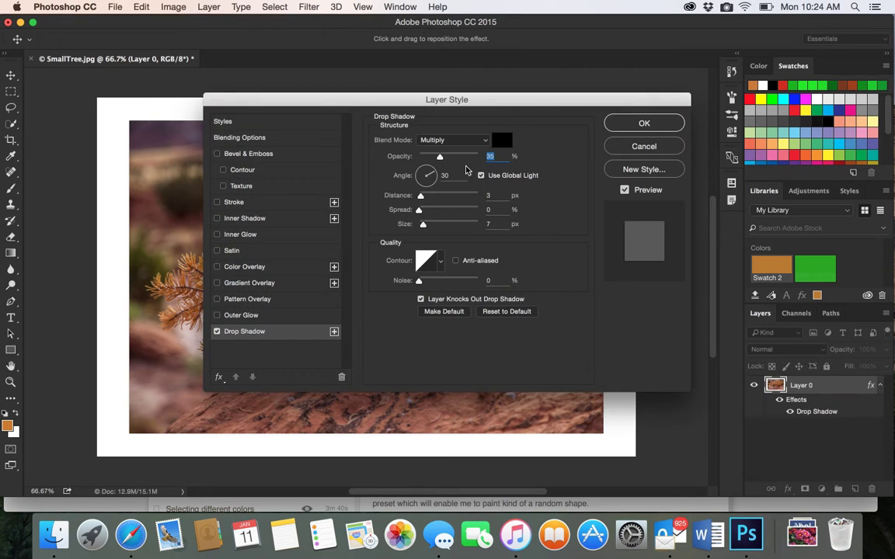
pyautogui.moveTo(317, 101)
pyautogui.mouseDown()
pyautogui.moveTo(510, 172)
pyautogui.moveTo(532, 216)
pyautogui.mouseUp()
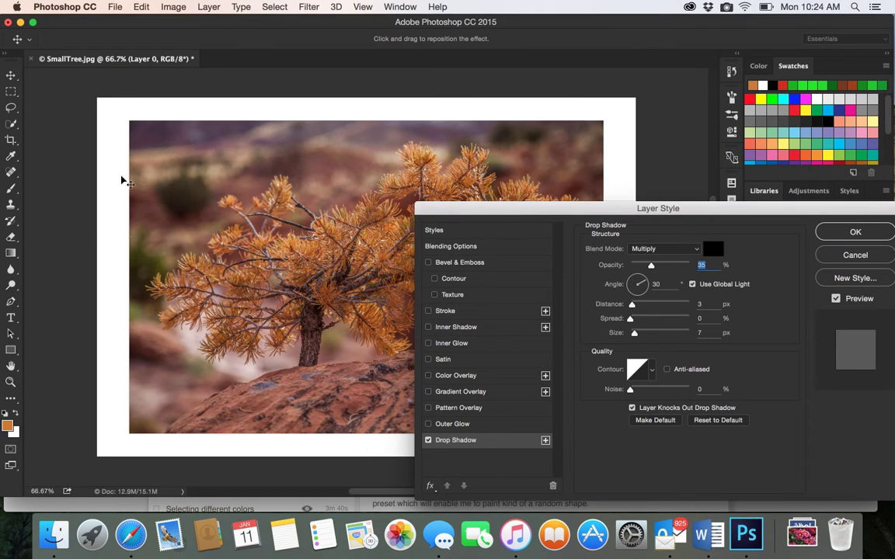
pyautogui.moveTo(631, 305); pyautogui.dragTo(650, 307)
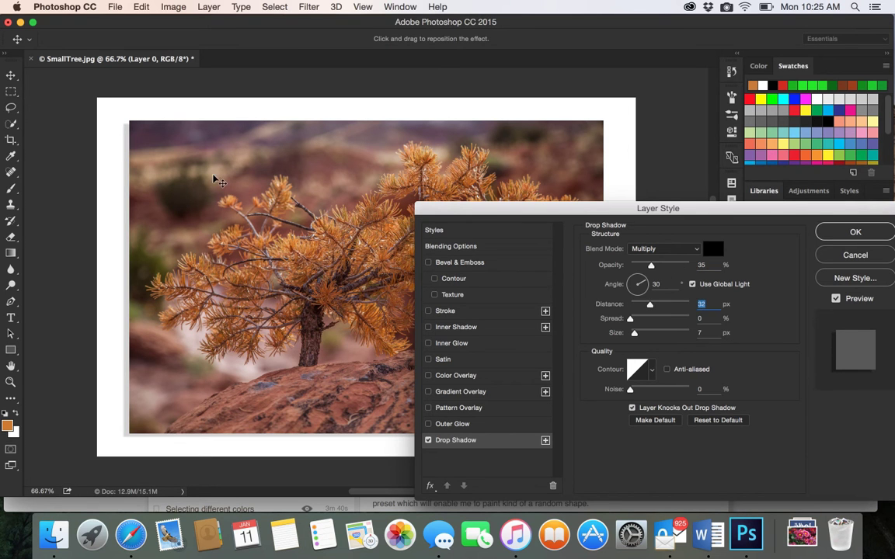
pyautogui.moveTo(650, 306); pyautogui.dragTo(662, 306)
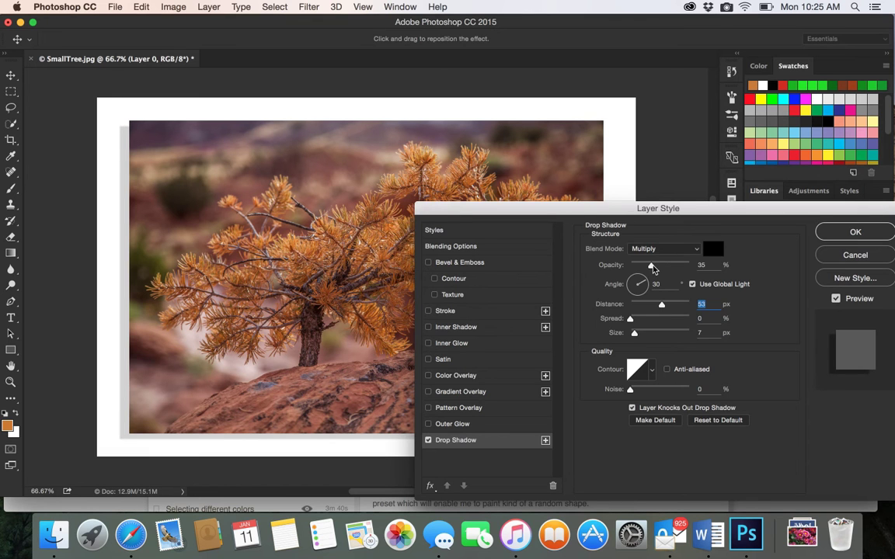
pyautogui.moveTo(651, 266)
pyautogui.mouseDown()
pyautogui.moveTo(683, 267)
pyautogui.moveTo(656, 267)
pyautogui.moveTo(666, 267)
pyautogui.mouseUp()
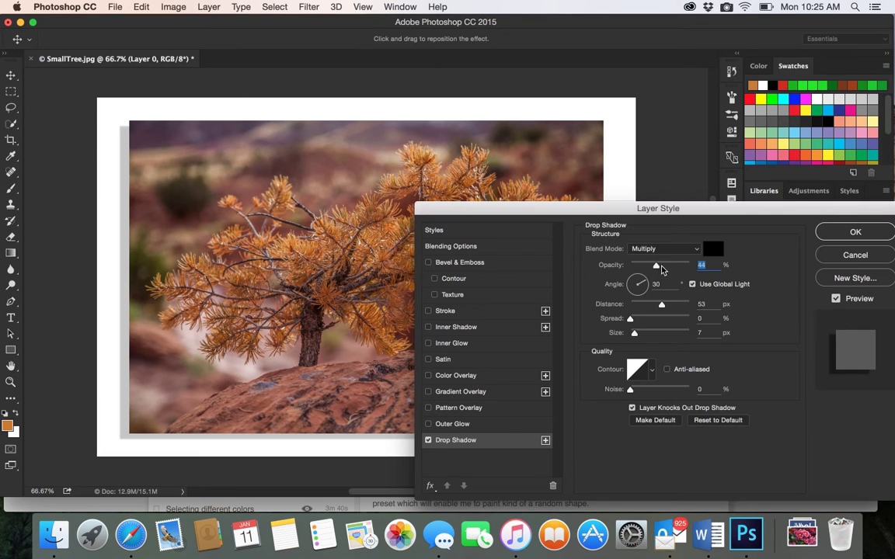
# Set the drop shadow angle to 60°
pyautogui.click(662, 283)
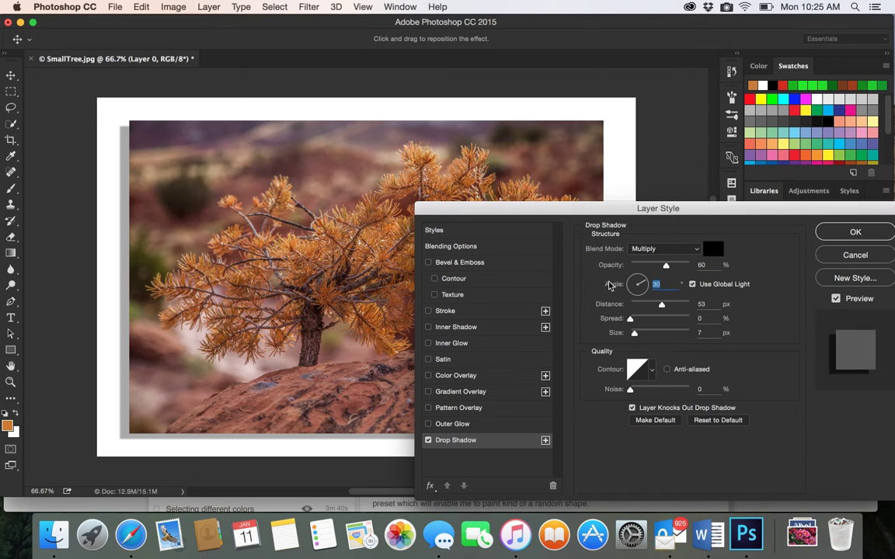
pyautogui.write('45')
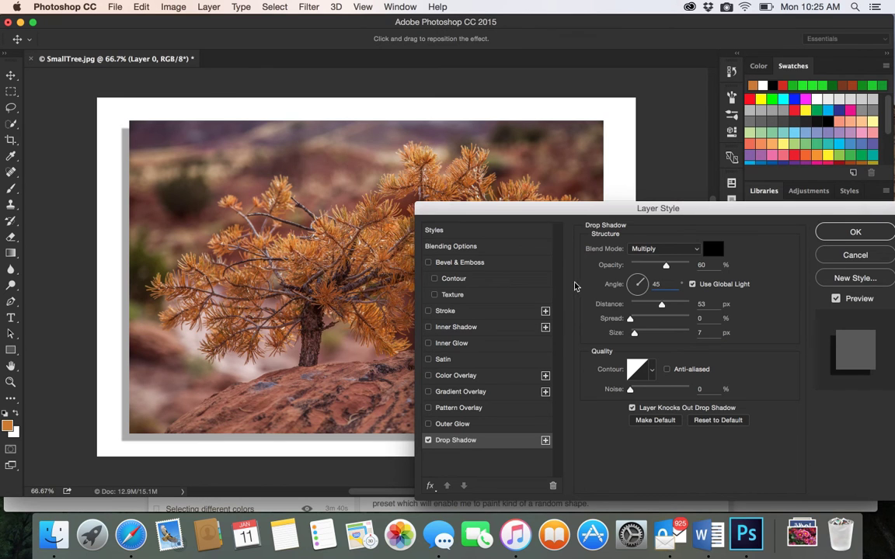
pyautogui.press('BackSpace')
pyautogui.press('BackSpace')
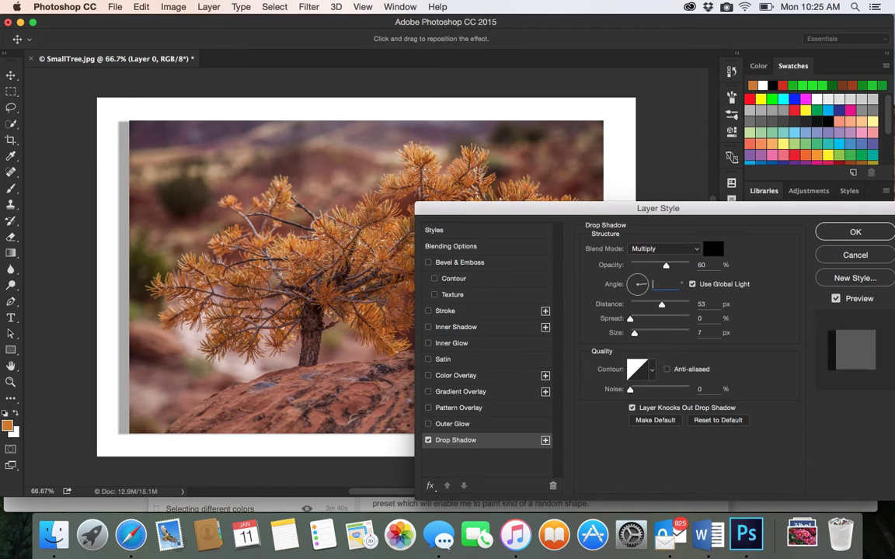
pyautogui.write('65')
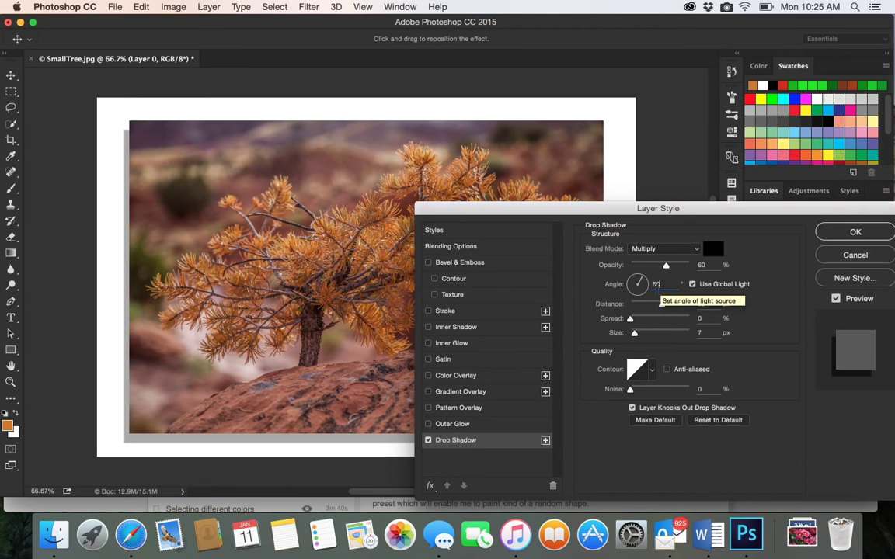
pyautogui.press('BackSpace')
pyautogui.write('0')
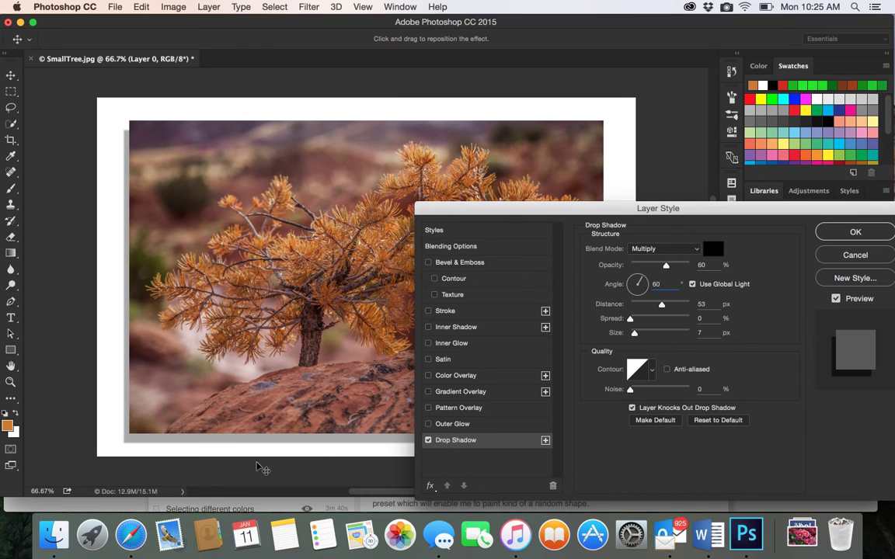
pyautogui.click(449, 312)
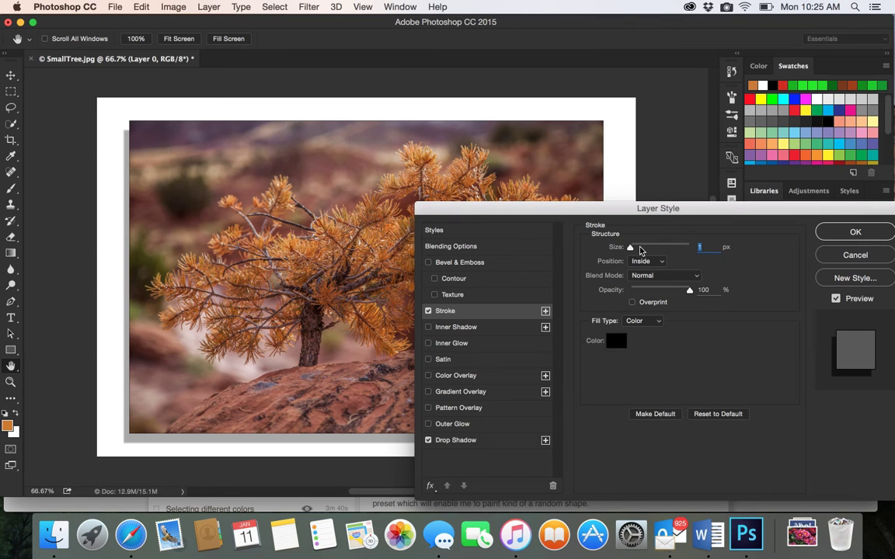
# Set the black stroke border to 35 px and bring up its Color Picker
pyautogui.moveTo(634, 249); pyautogui.dragTo(658, 248)
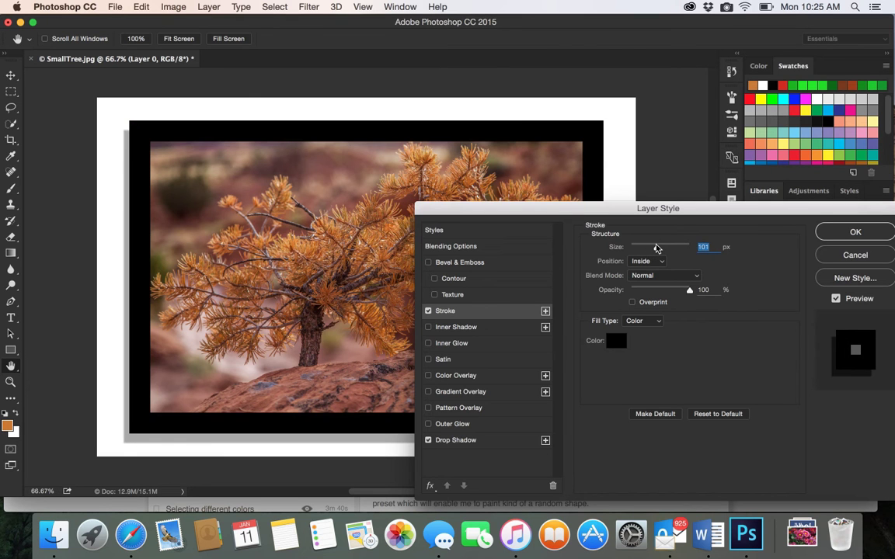
pyautogui.moveTo(655, 247); pyautogui.dragTo(632, 248)
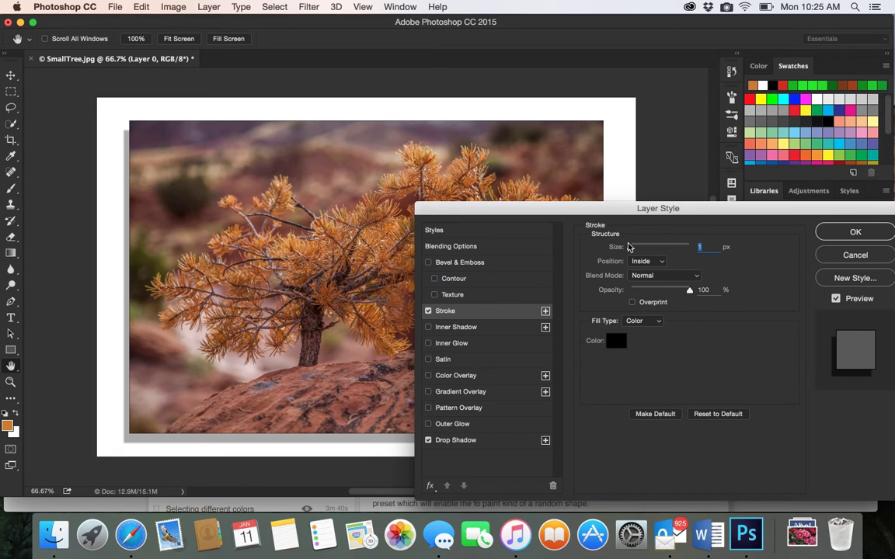
pyautogui.moveTo(630, 248); pyautogui.dragTo(642, 248)
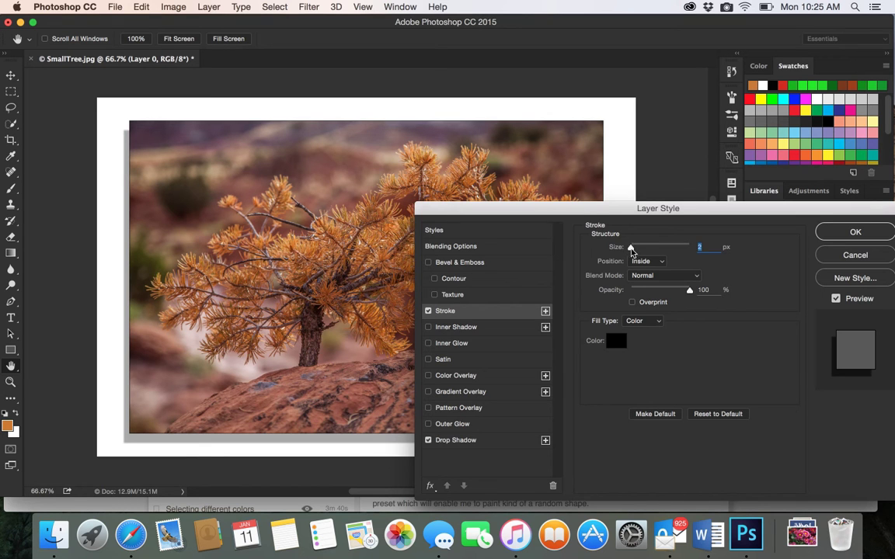
pyautogui.click(613, 343)
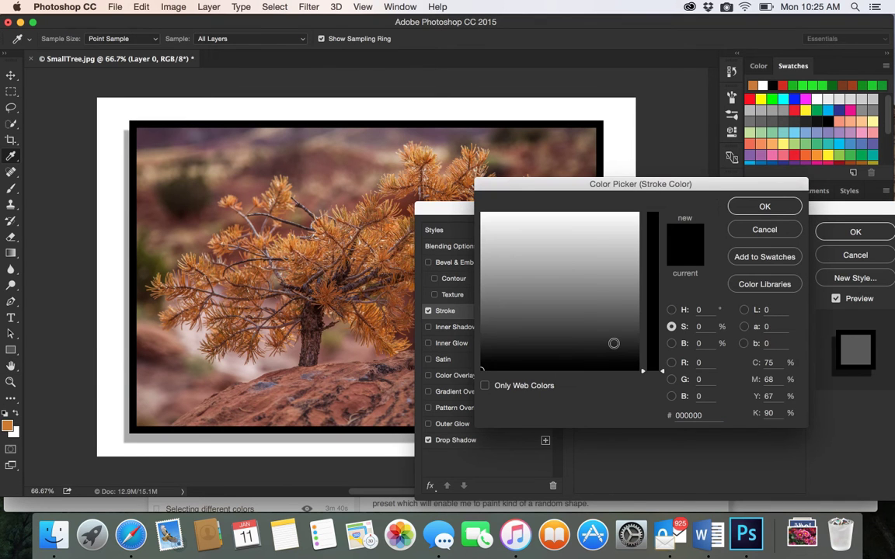
# Try several hues, then eyedrop a reddish brown from the rock for the stroke
pyautogui.click(672, 310)
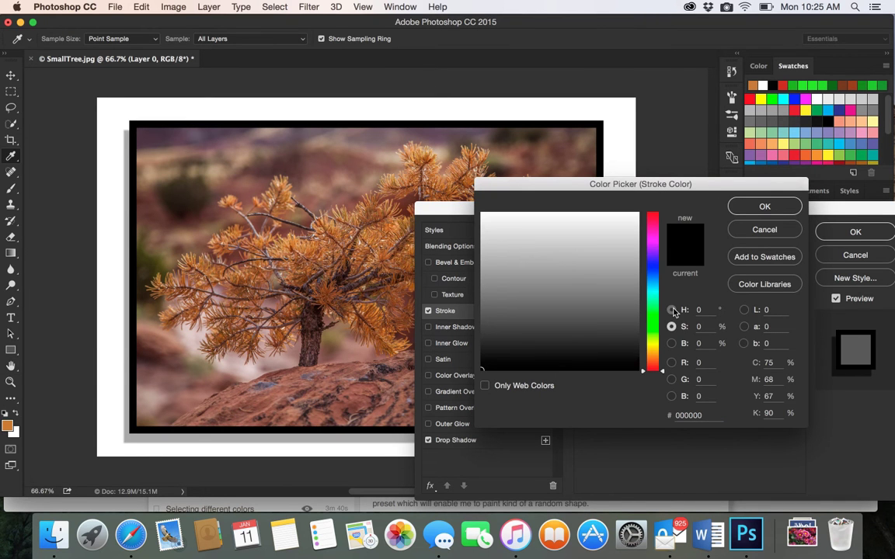
pyautogui.click(634, 311)
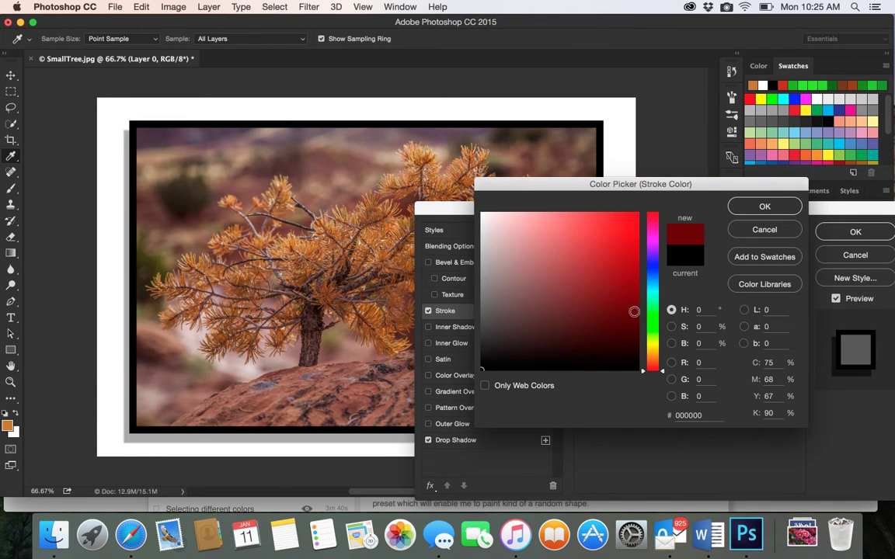
pyautogui.click(619, 255)
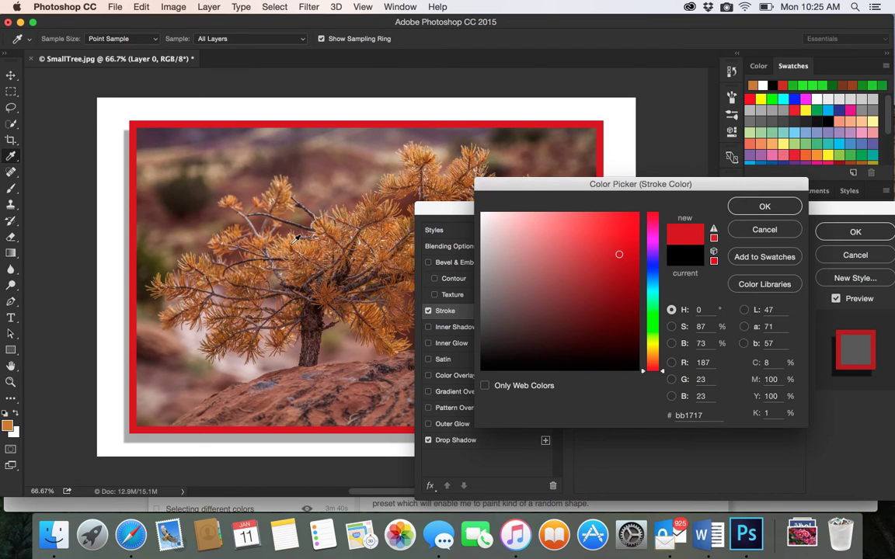
pyautogui.click(298, 238)
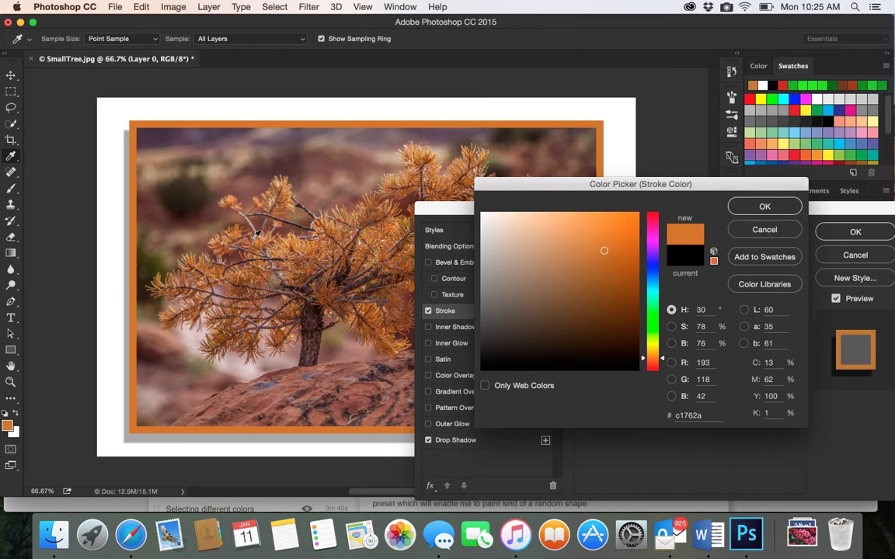
pyautogui.click(204, 206)
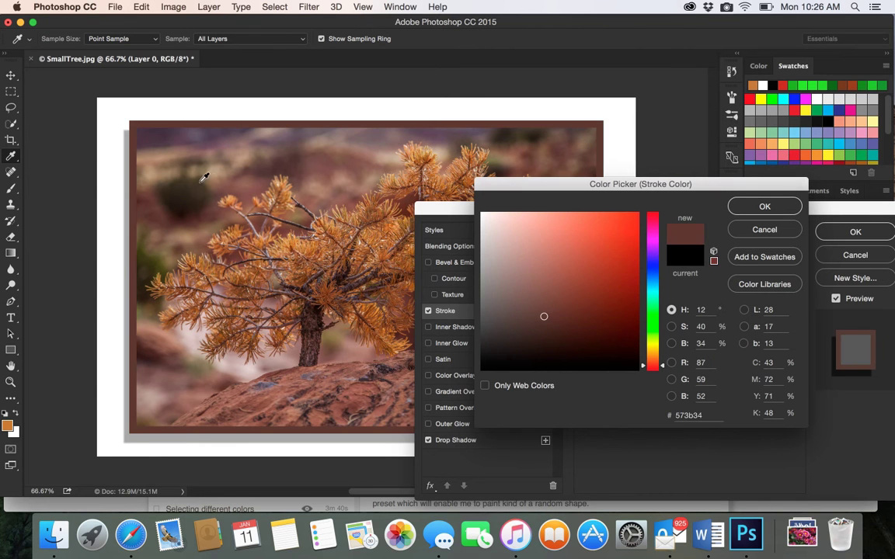
pyautogui.click(190, 177)
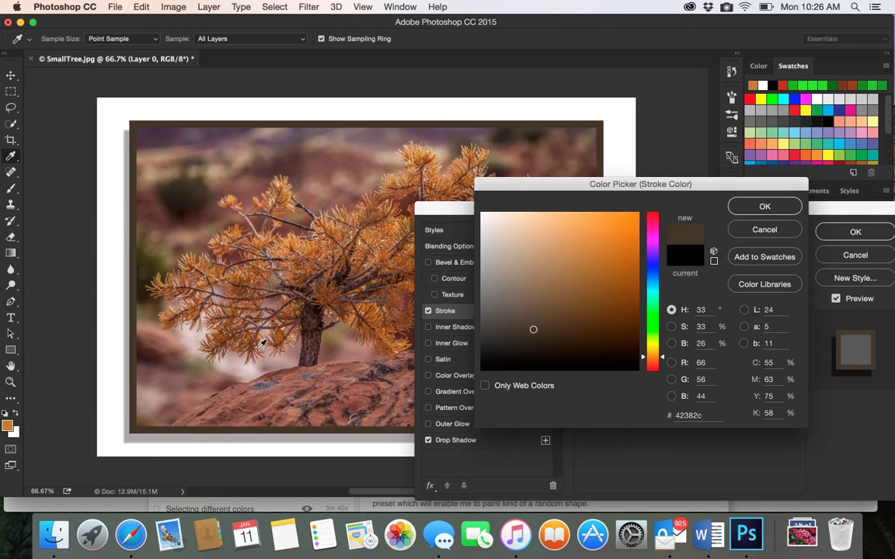
pyautogui.click(251, 396)
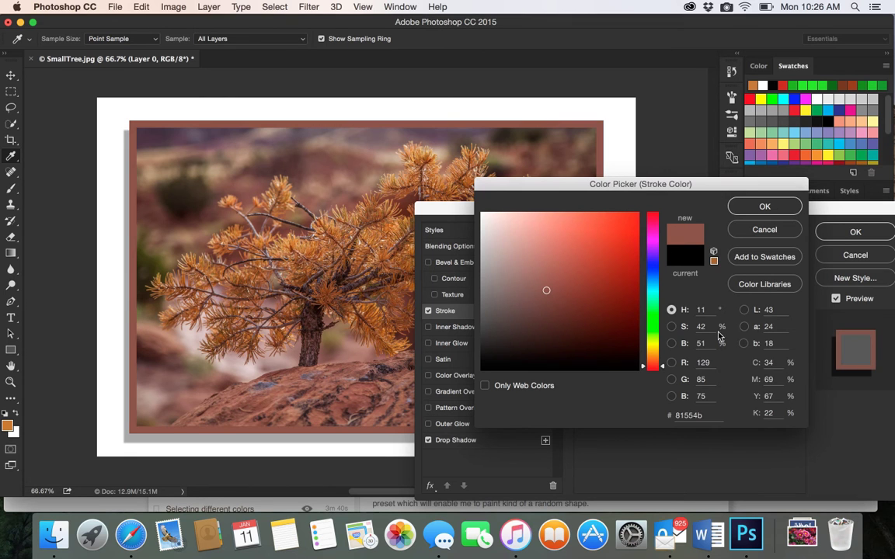
# Set the stroke colour to hex 81554f and thin the stroke to 18 px
pyautogui.click(673, 416)
pyautogui.write('815557')
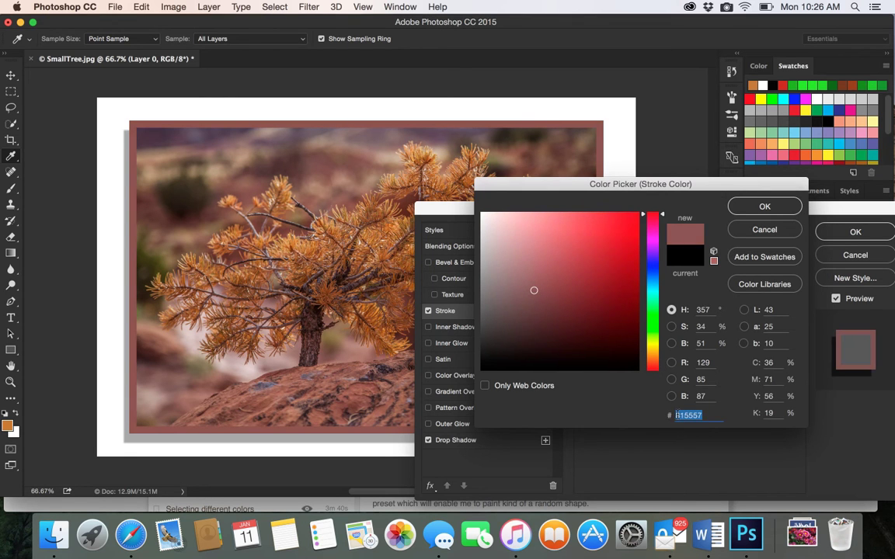
pyautogui.click(667, 417)
pyautogui.click(671, 417)
pyautogui.write('81554f')
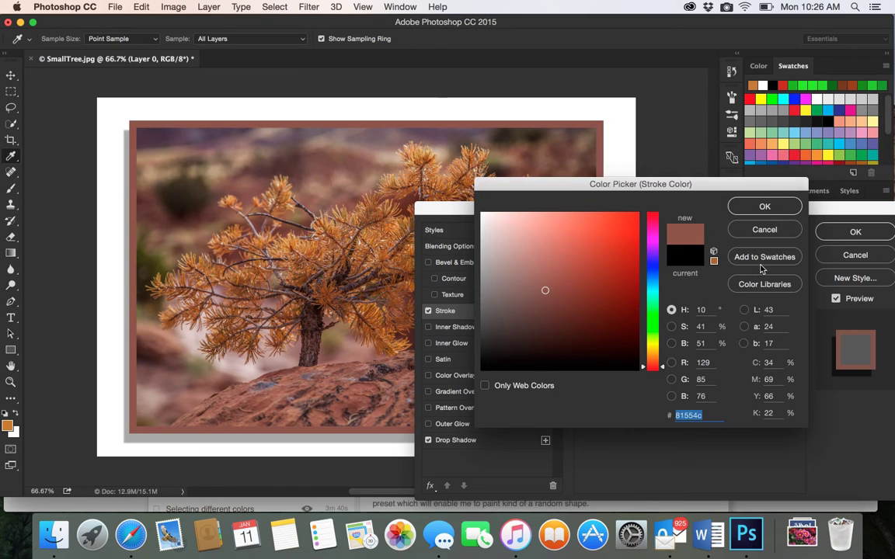
pyautogui.click(763, 206)
pyautogui.moveTo(642, 247); pyautogui.dragTo(638, 249)
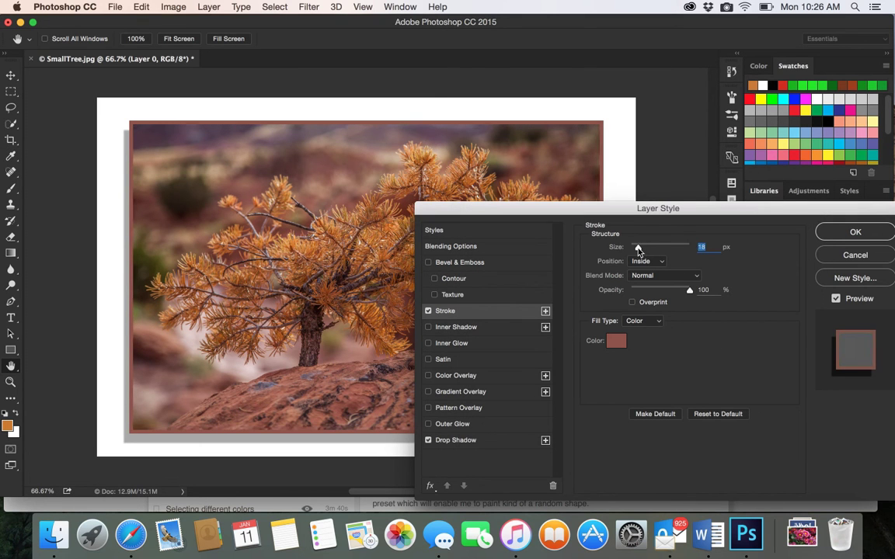
pyautogui.click(545, 311)
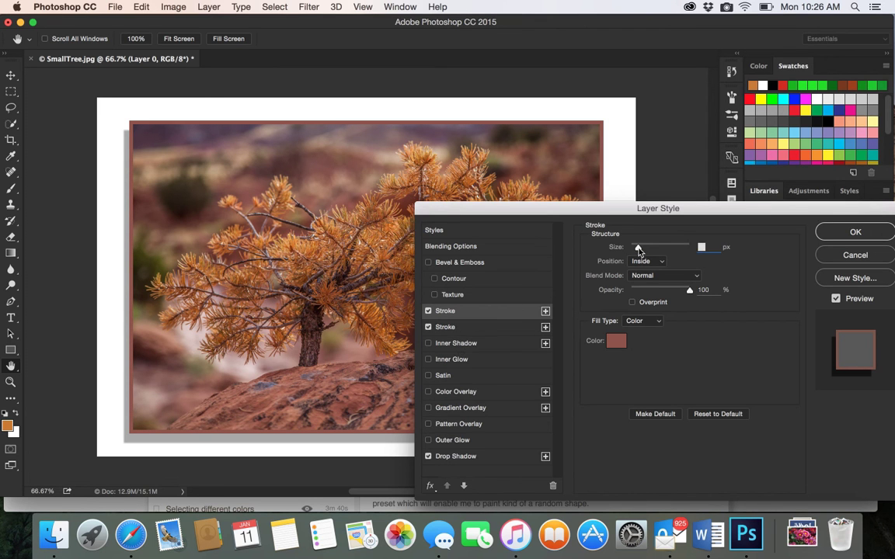
# Colour the second stroke green and apply the Layer Style with OK
pyautogui.click(618, 341)
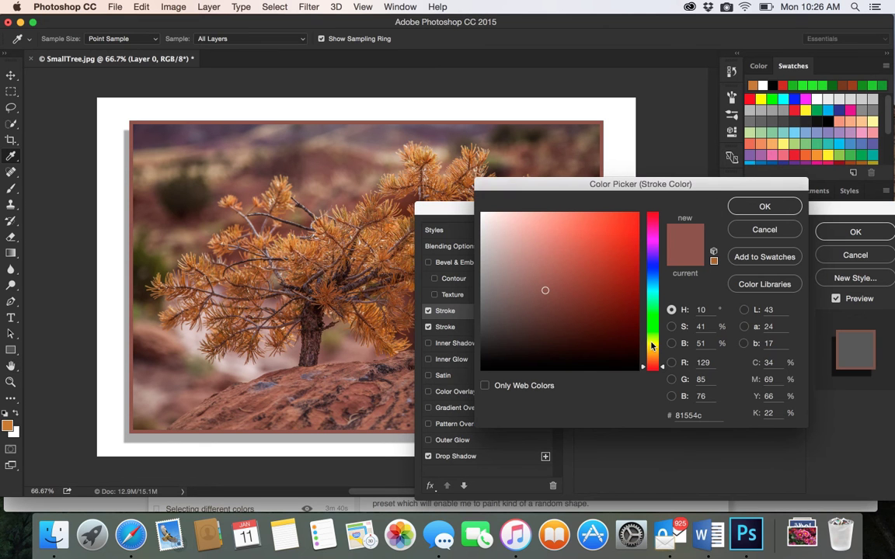
pyautogui.click(657, 324)
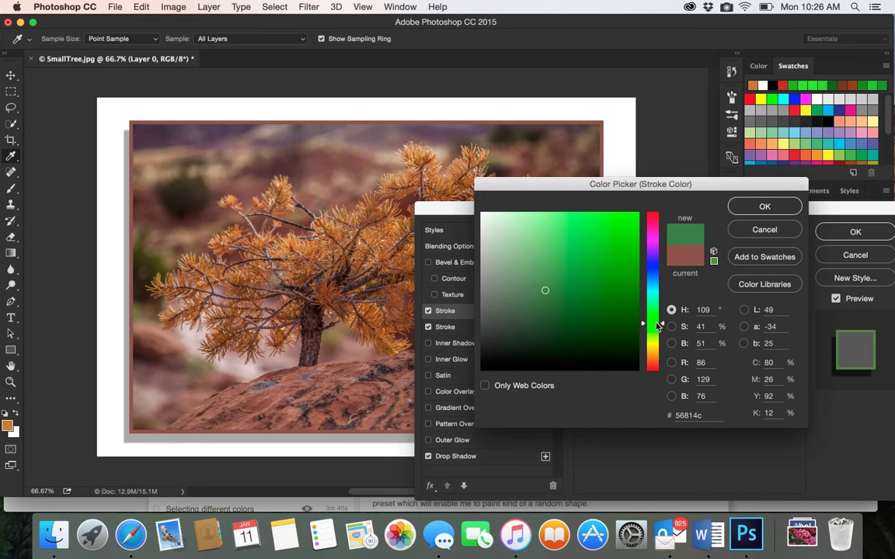
pyautogui.click(755, 207)
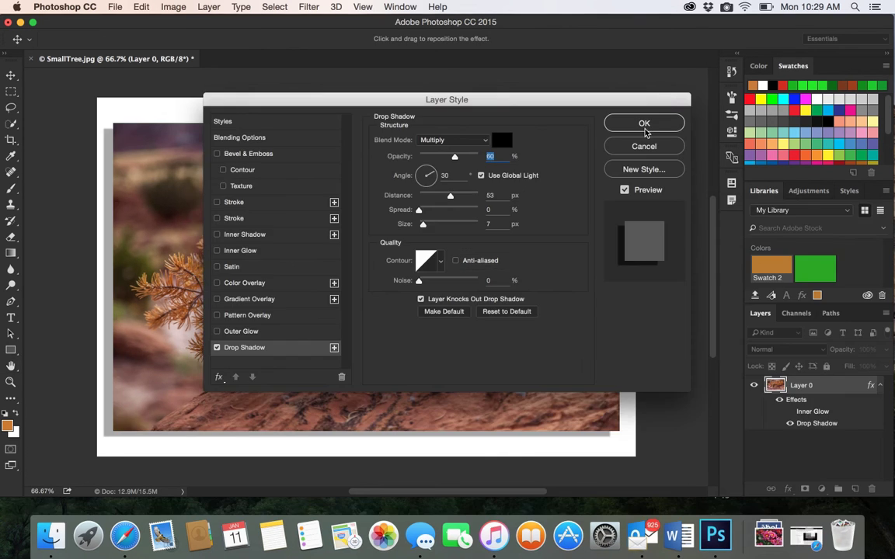
pyautogui.click(645, 124)
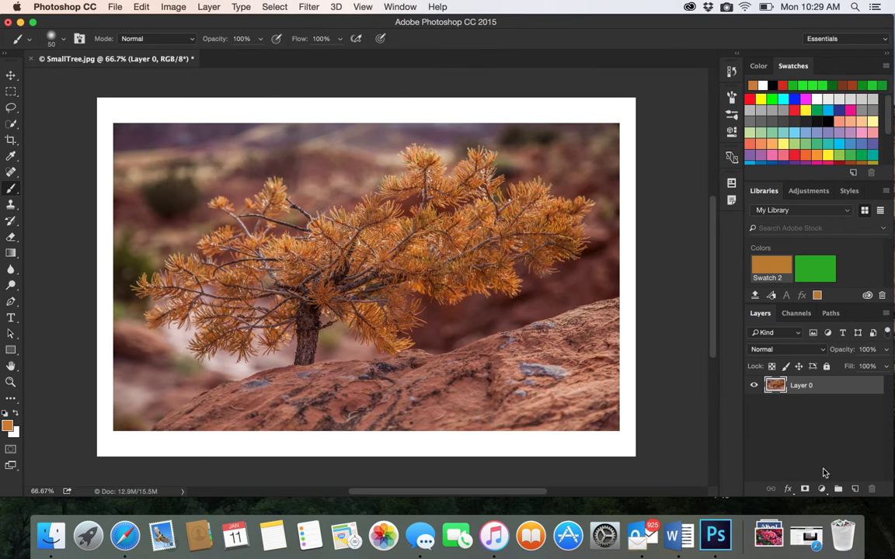
# Add a white Inner Glow to the photo with 155 px size and 24% choke
pyautogui.click(790, 490)
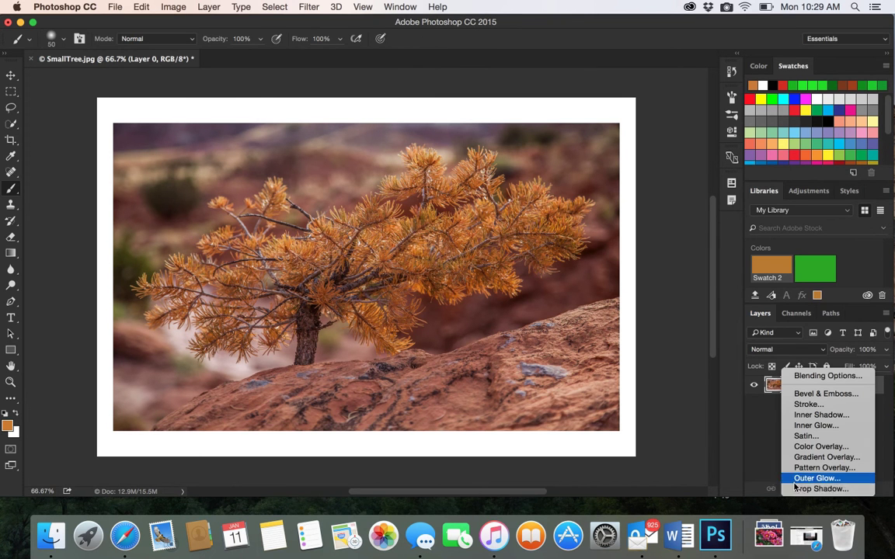
pyautogui.click(816, 426)
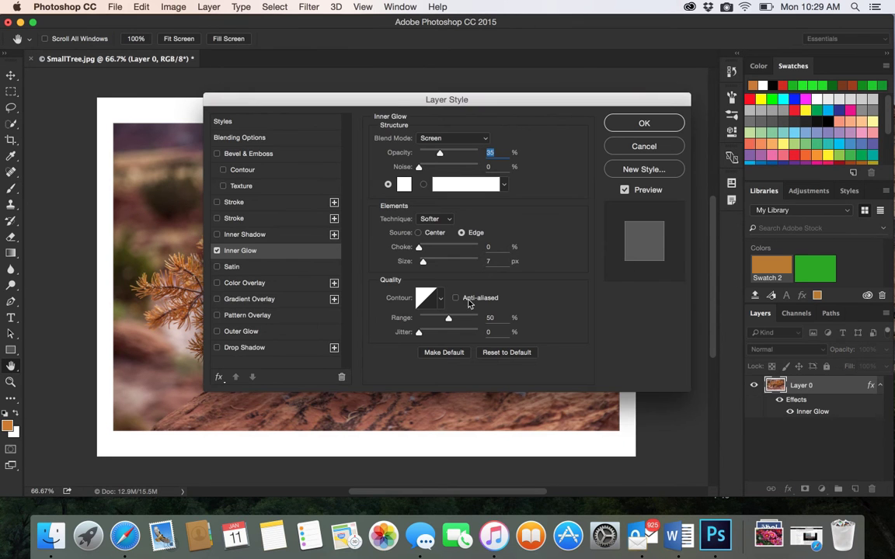
pyautogui.moveTo(424, 265); pyautogui.dragTo(435, 265)
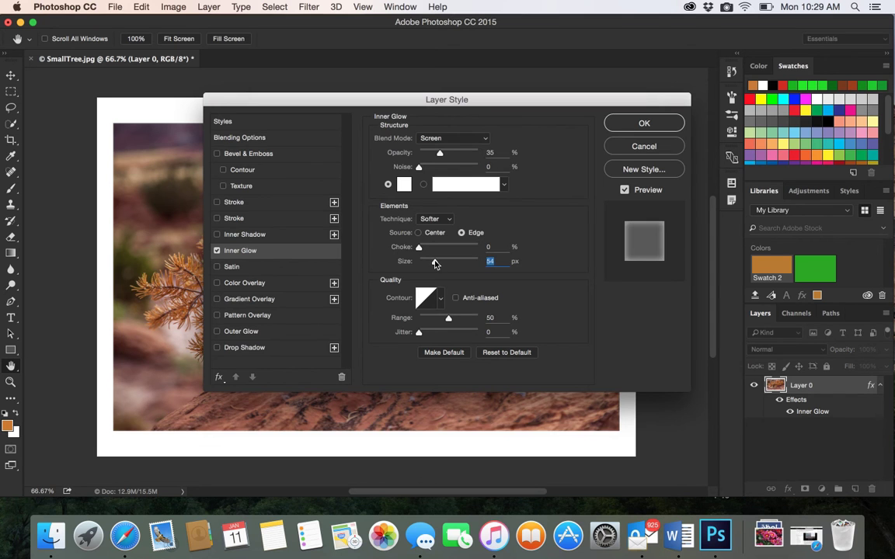
pyautogui.moveTo(415, 100)
pyautogui.mouseDown()
pyautogui.moveTo(469, 110)
pyautogui.moveTo(570, 153)
pyautogui.mouseUp()
pyautogui.moveTo(591, 314)
pyautogui.mouseDown()
pyautogui.moveTo(613, 314)
pyautogui.moveTo(589, 301)
pyautogui.mouseUp()
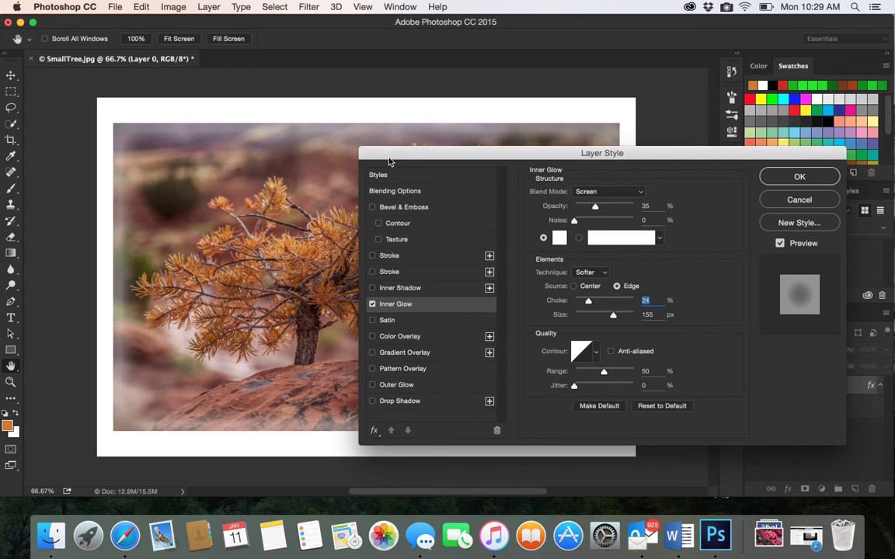
pyautogui.moveTo(389, 162); pyautogui.dragTo(425, 99)
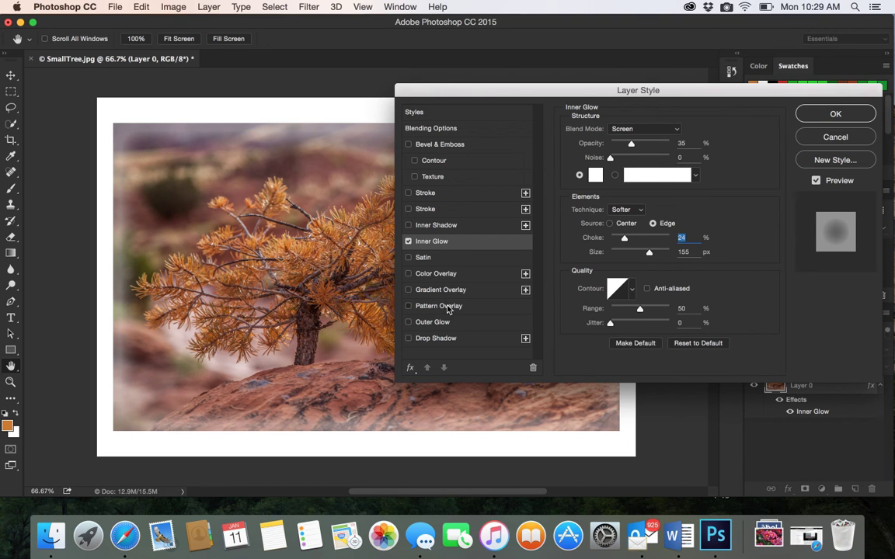
pyautogui.click(420, 307)
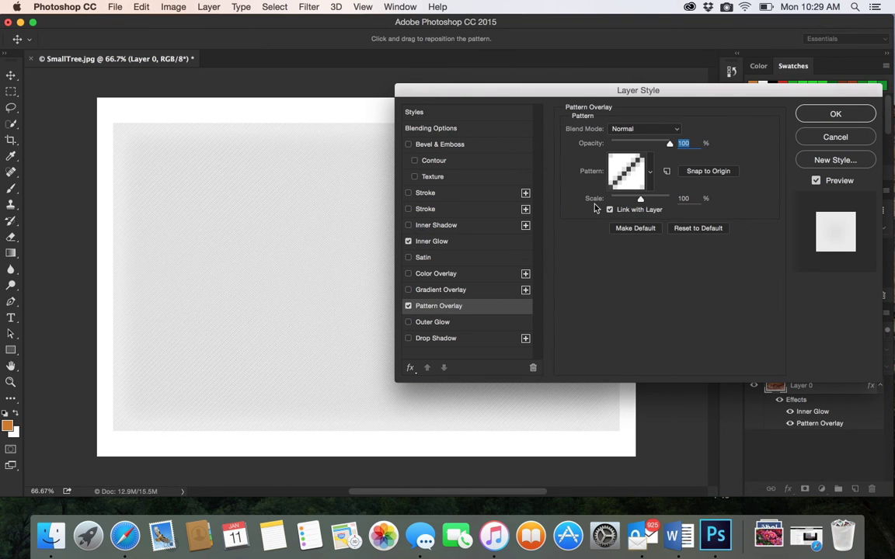
# Append the Texture Fill pattern set and pick a grey noise pattern for the overlay
pyautogui.click(652, 172)
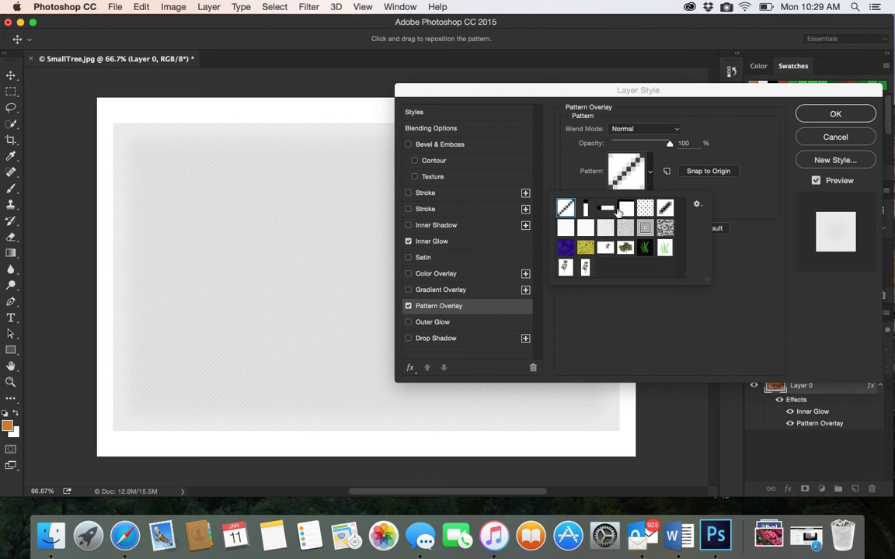
pyautogui.click(696, 204)
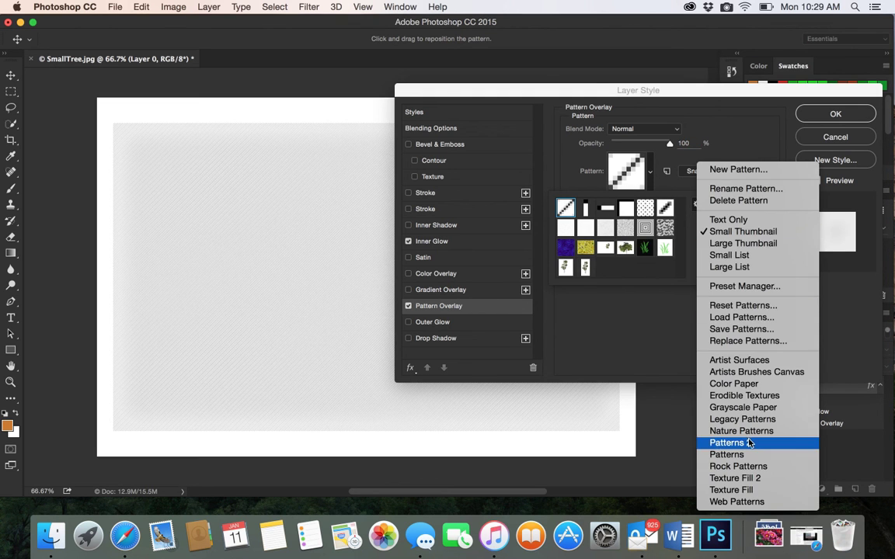
pyautogui.click(738, 490)
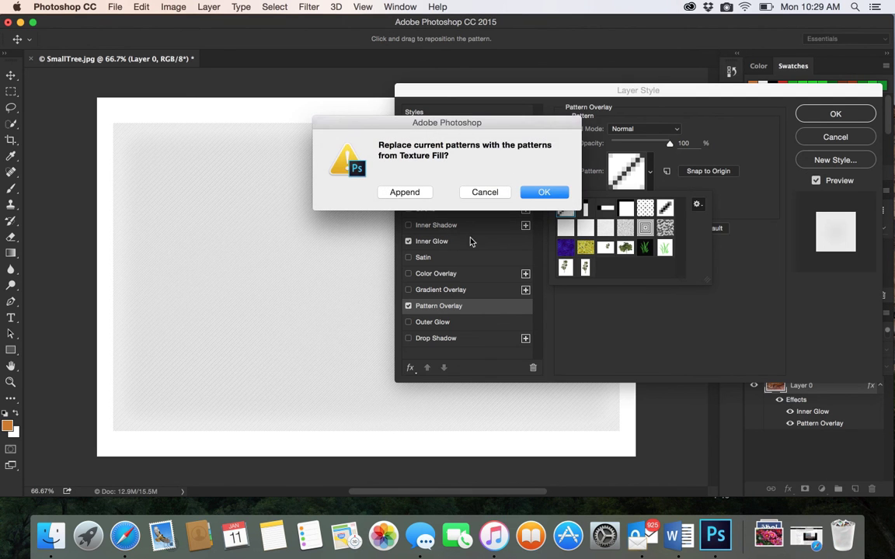
pyautogui.click(404, 192)
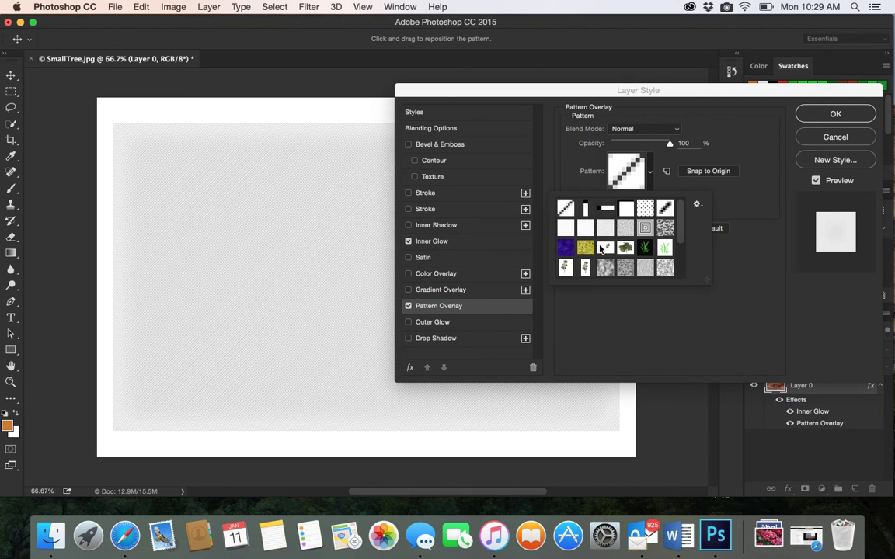
pyautogui.scroll(-2, 678, 231)
pyautogui.click(665, 237)
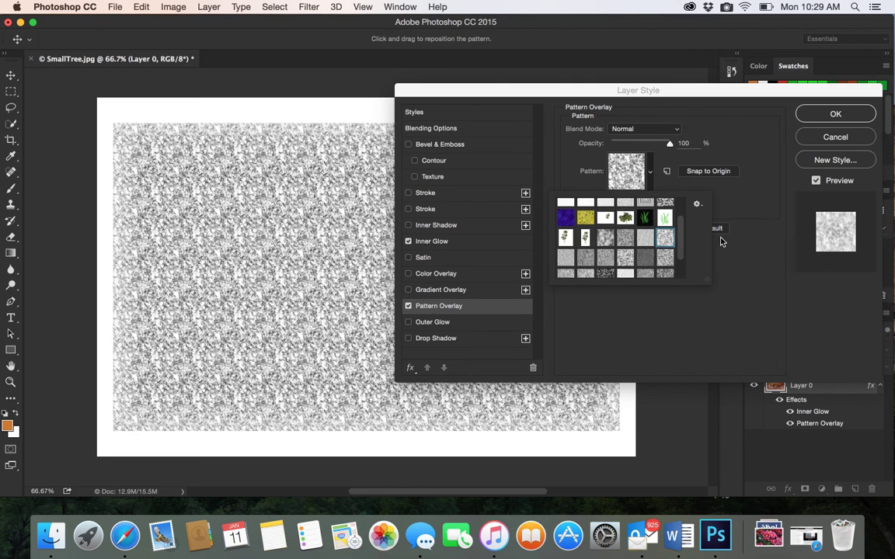
pyautogui.click(753, 282)
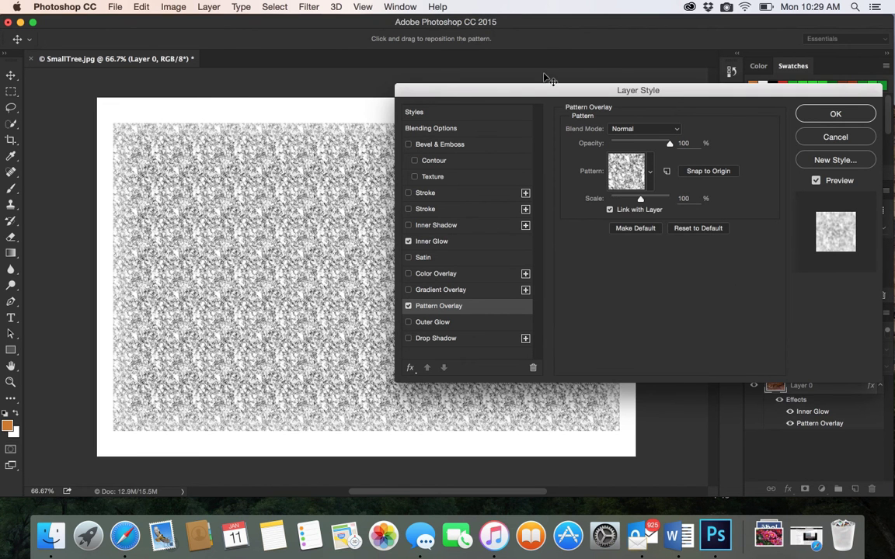
pyautogui.moveTo(530, 91)
pyautogui.mouseDown()
pyautogui.moveTo(598, 208)
pyautogui.moveTo(599, 185)
pyautogui.mouseUp()
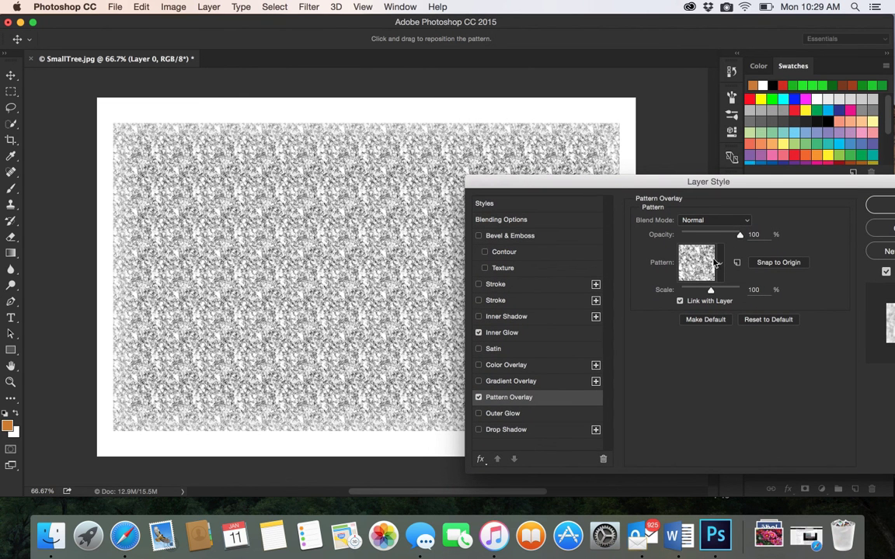
# Set the Pattern Overlay blend mode to Overlay and apply the layer style
pyautogui.click(747, 223)
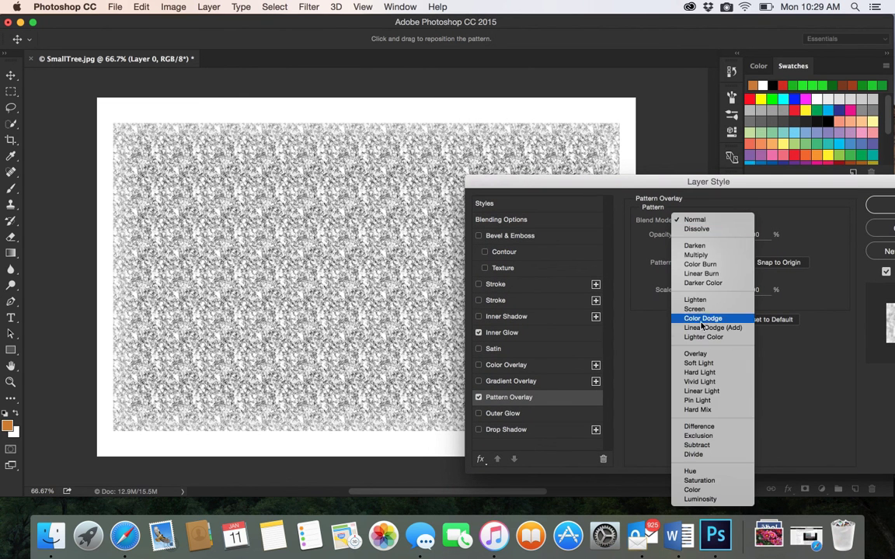
pyautogui.click(696, 354)
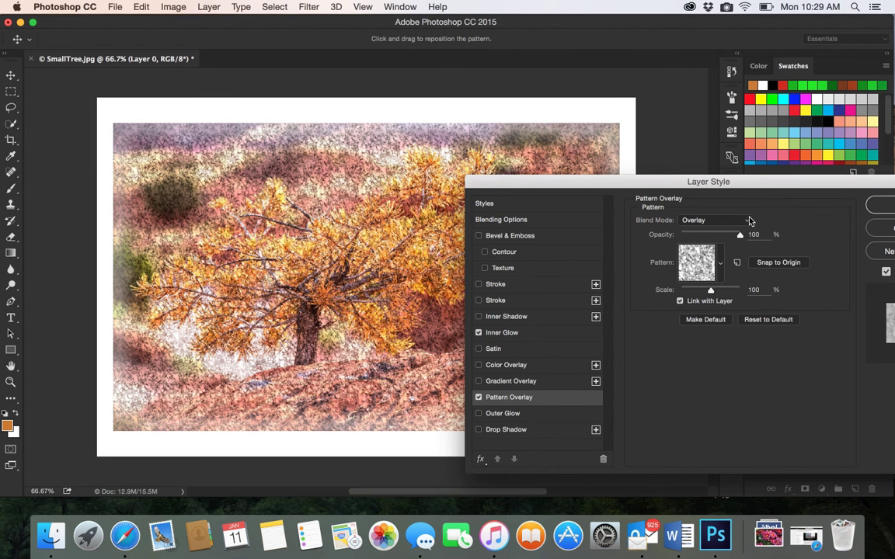
pyautogui.click(747, 220)
pyautogui.click(751, 223)
pyautogui.moveTo(722, 184); pyautogui.dragTo(538, 169)
pyautogui.click(743, 190)
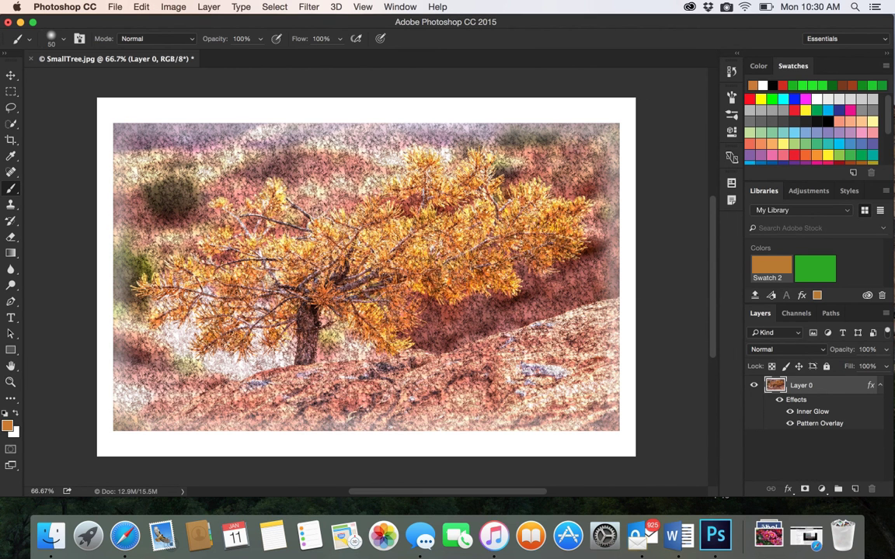
pyautogui.click(788, 488)
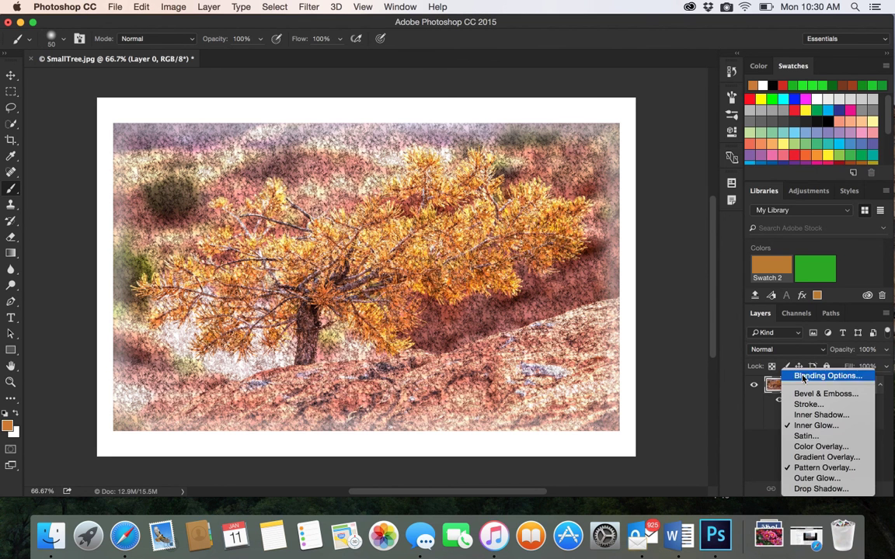